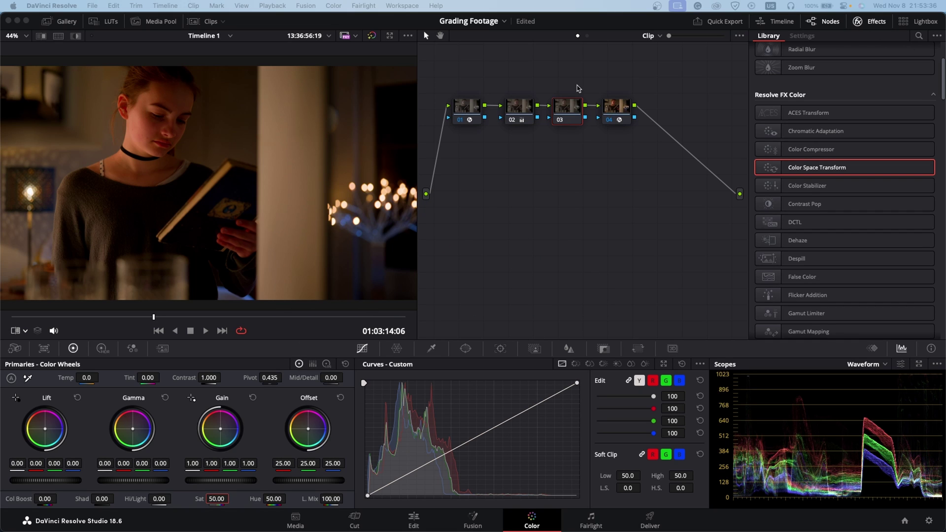
# Step: Reset node 02's grade to defaults, returning saturation to 50.00, then select node 01
pyautogui.rightClick(529, 110)
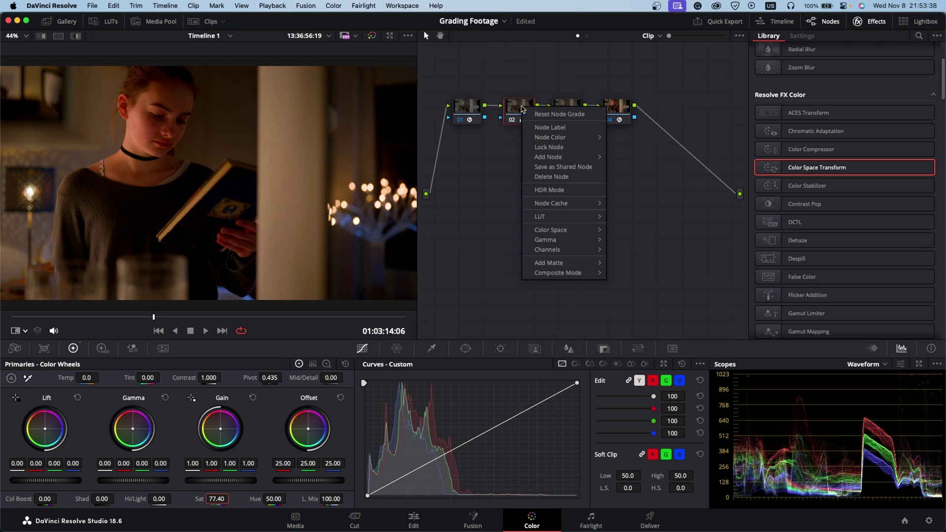
pyautogui.click(532, 116)
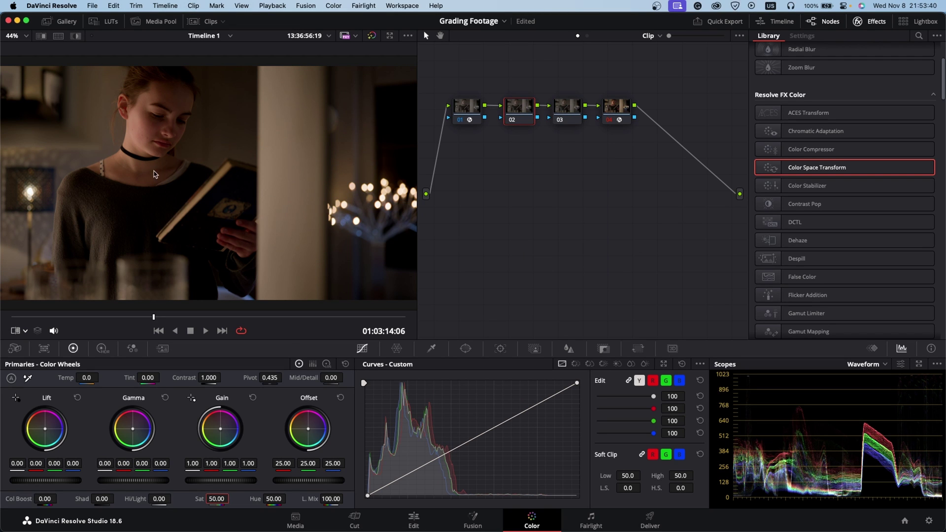
pyautogui.click(485, 113)
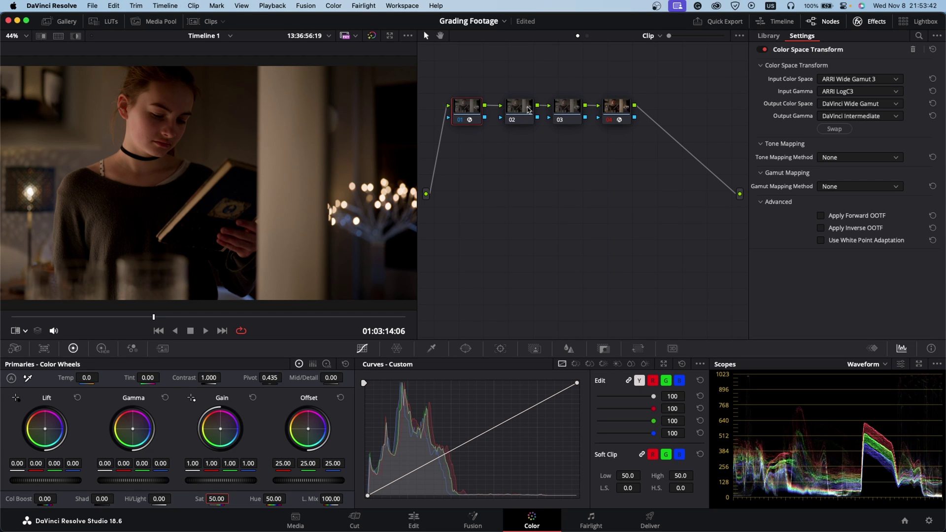
# Step: Bring up node 03's list of available colour spaces
pyautogui.click(574, 115)
pyautogui.rightClick(567, 109)
pyautogui.moveTo(583, 233)
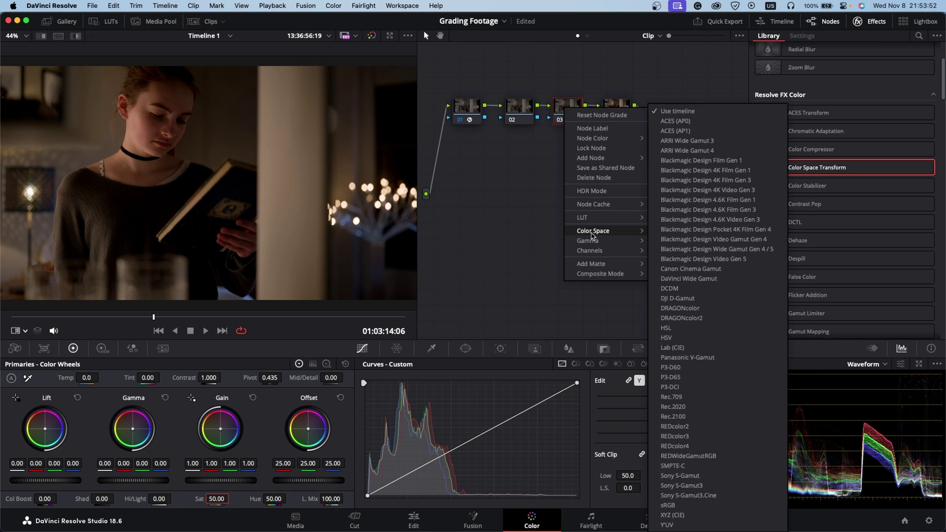
# Step: Move node 03 slightly below the chain, keeping it wired between nodes 02 and 04
pyautogui.click(535, 196)
pyautogui.moveTo(568, 110); pyautogui.dragTo(564, 129)
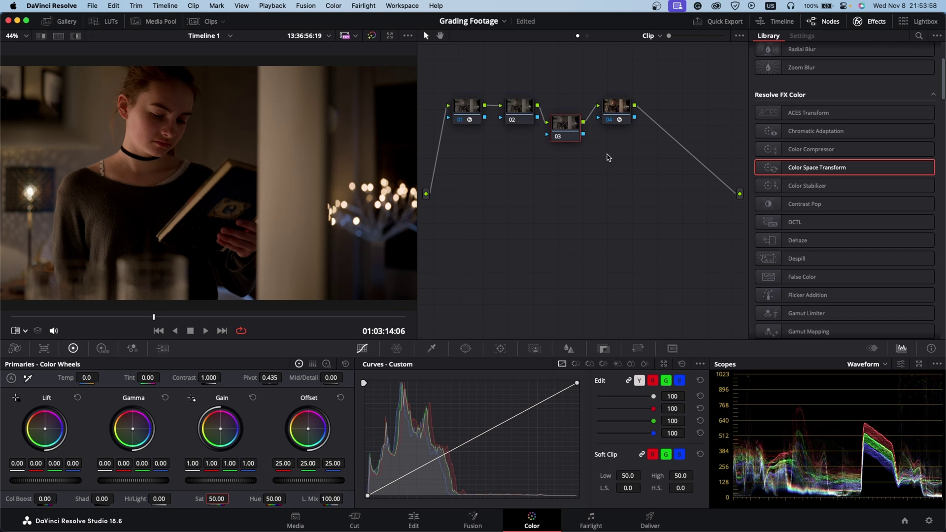
pyautogui.moveTo(567, 134); pyautogui.dragTo(570, 127)
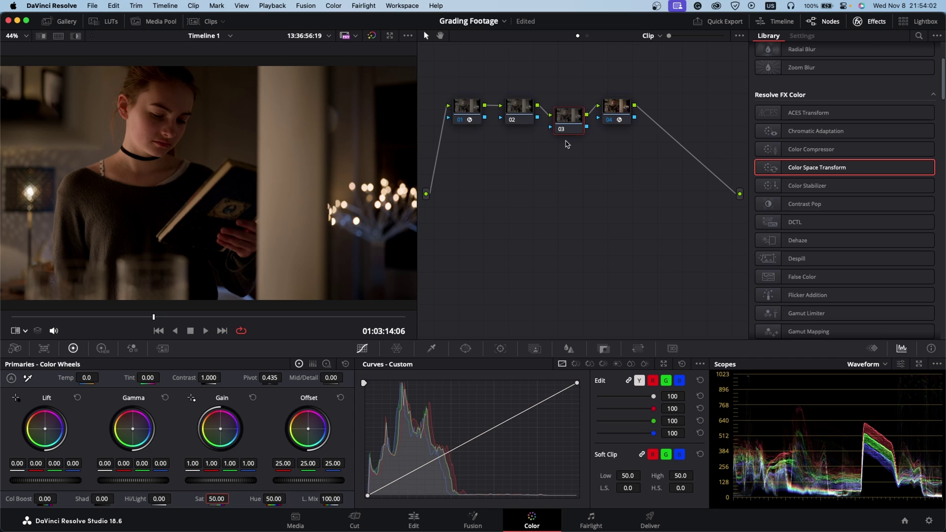
# Step: Switch node 03's colour space to HSV
pyautogui.rightClick(565, 119)
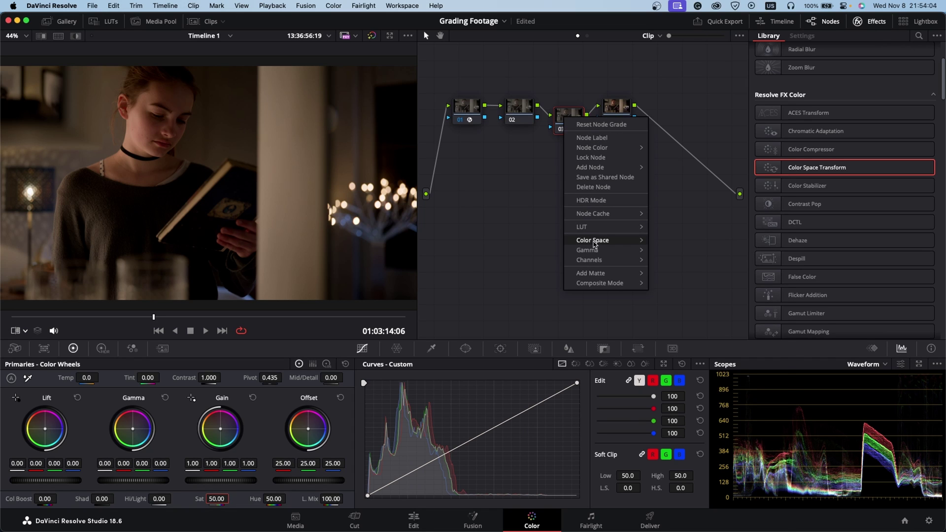
pyautogui.moveTo(597, 240)
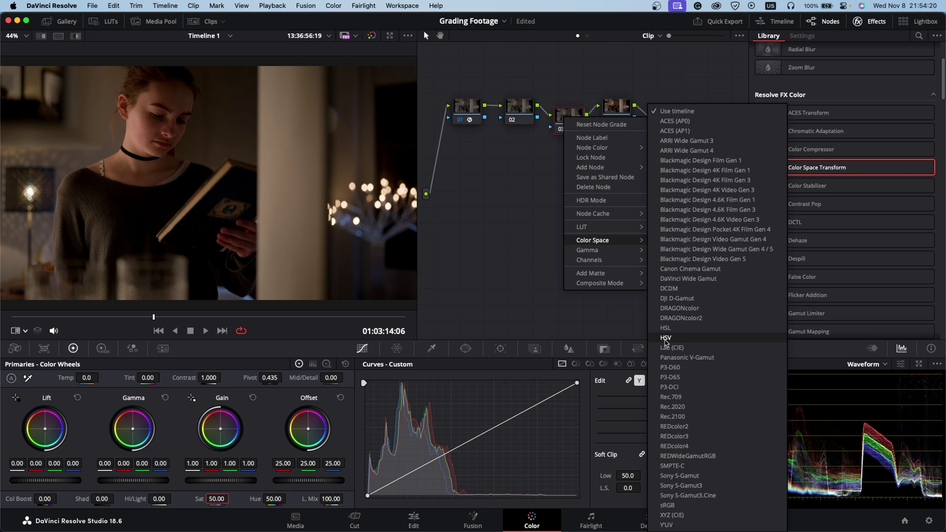
pyautogui.click(665, 339)
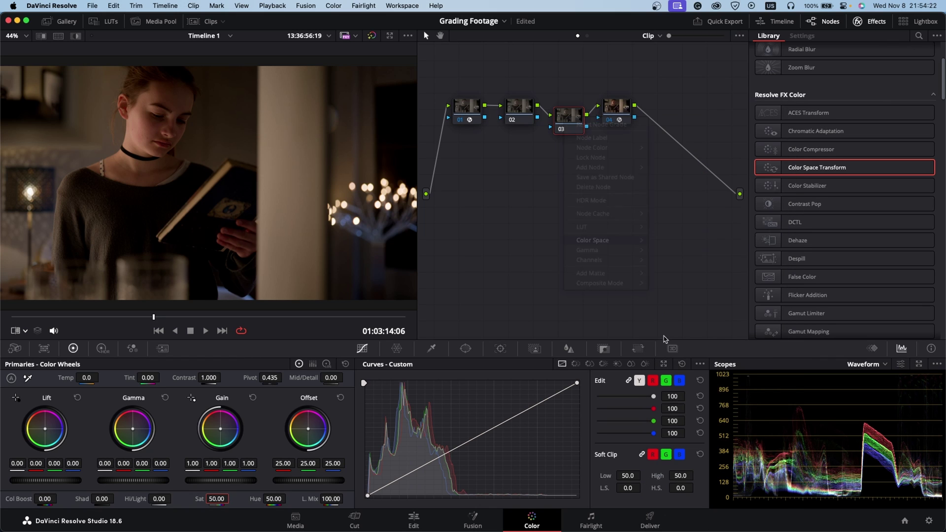
# Step: Disable Channels 1 and 3 on node 03, leaving only Channel 2 enabled
pyautogui.rightClick(571, 118)
pyautogui.moveTo(602, 261)
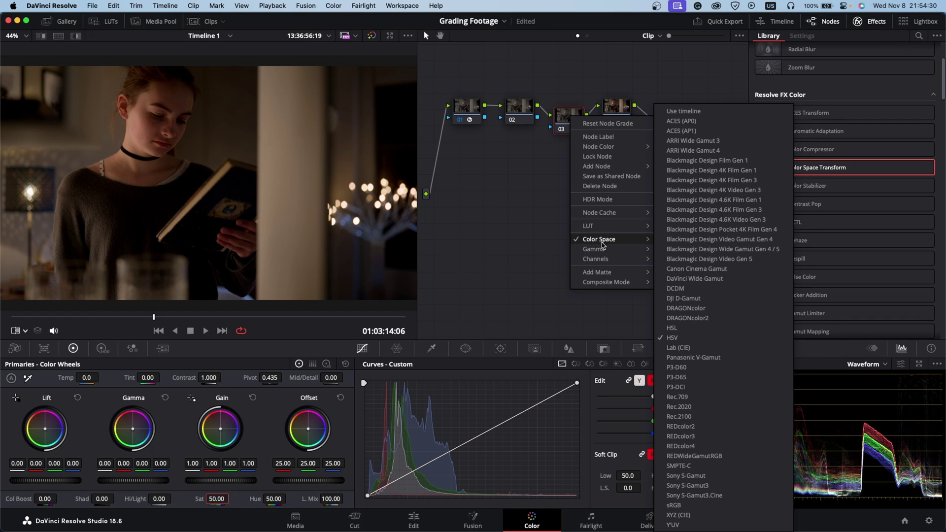
pyautogui.click(668, 260)
pyautogui.rightClick(569, 116)
pyautogui.moveTo(600, 257)
pyautogui.click(683, 277)
pyautogui.rightClick(570, 122)
pyautogui.moveTo(611, 262)
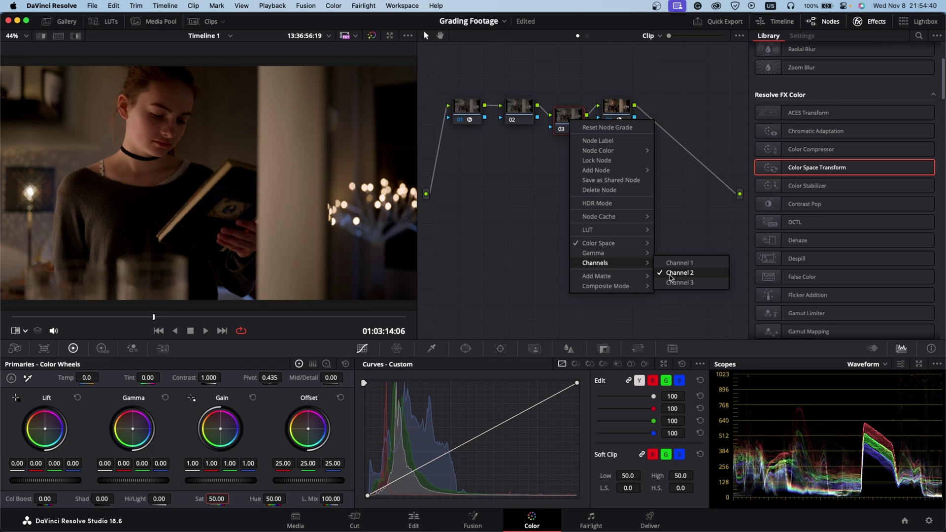
pyautogui.click(493, 213)
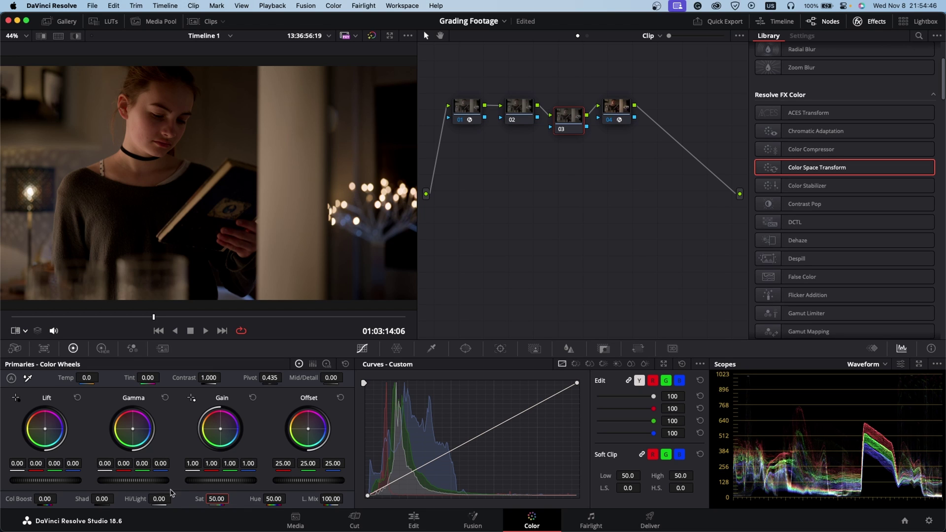
# Step: Try gamma and gain lifts on node 03, then reset both wheels
pyautogui.moveTo(134, 482); pyautogui.dragTo(147, 481)
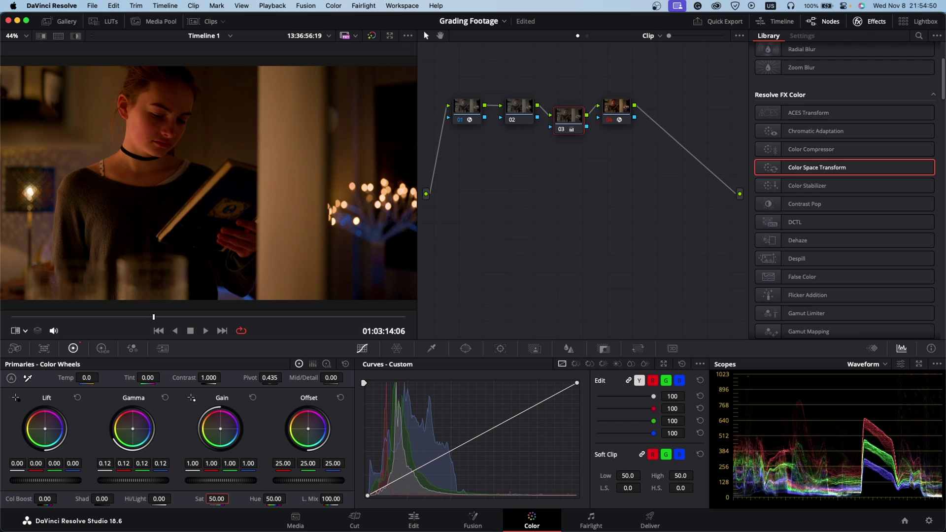
pyautogui.moveTo(148, 481); pyautogui.dragTo(125, 481)
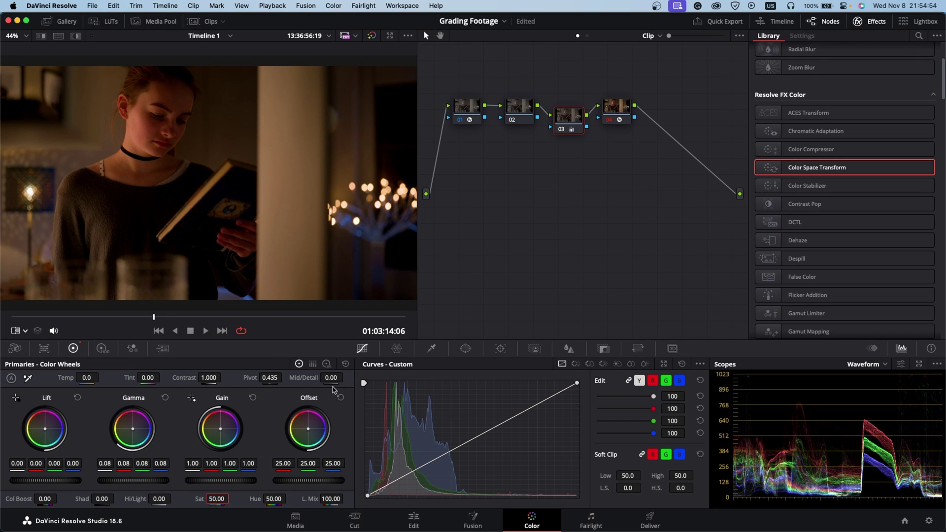
pyautogui.click(345, 365)
pyautogui.moveTo(221, 481); pyautogui.dragTo(330, 480)
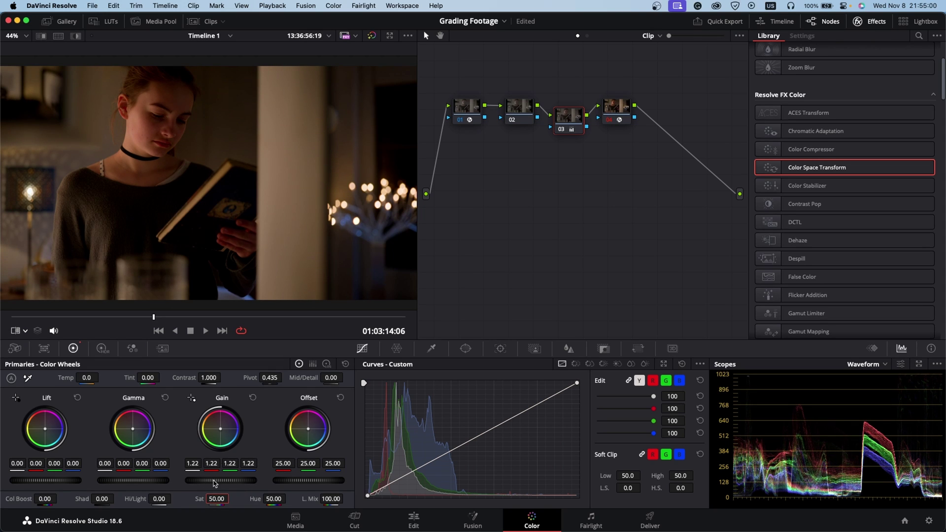
pyautogui.click(345, 364)
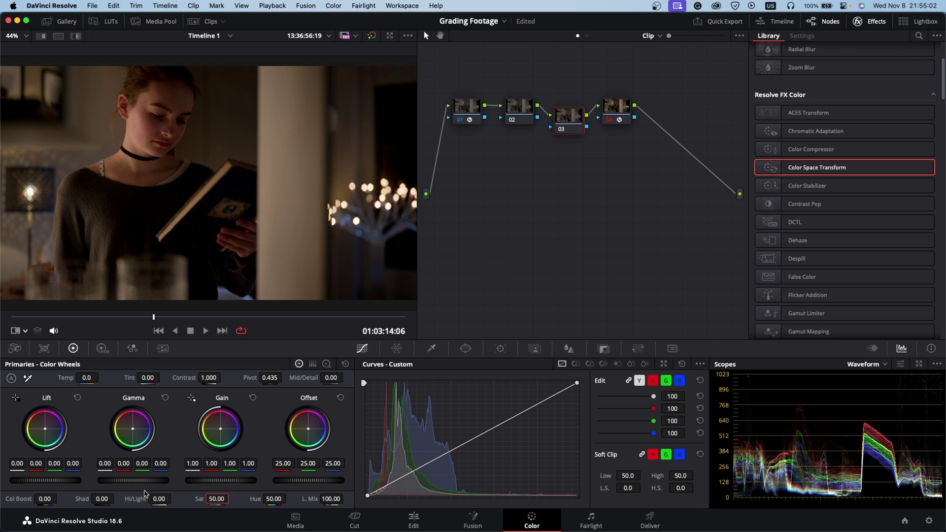
# Step: Lift node 03's gamma slightly and compare before/after with an Image Wipe across the portrait
pyautogui.moveTo(131, 478); pyautogui.dragTo(154, 480)
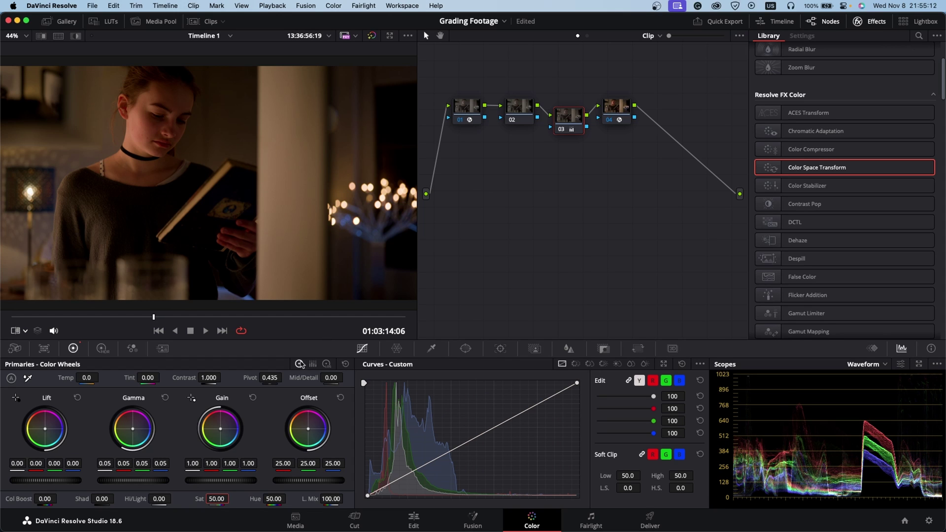
pyautogui.moveTo(167, 482); pyautogui.dragTo(148, 483)
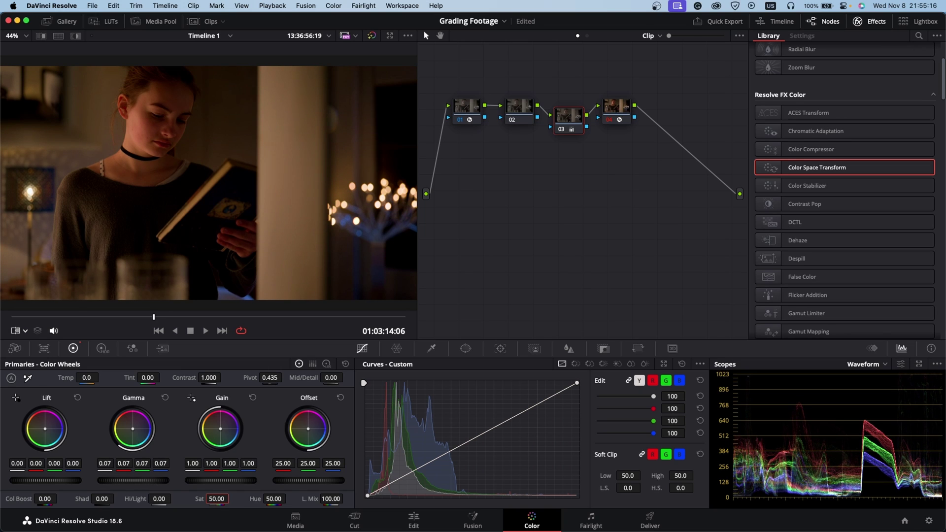
pyautogui.click(40, 35)
pyautogui.moveTo(168, 124); pyautogui.dragTo(63, 118)
# Step: Undo and reapply a 0.07 gamma lift on node 03, nudging the node slightly up
pyautogui.press('super+z')
pyautogui.moveTo(124, 484); pyautogui.dragTo(138, 485)
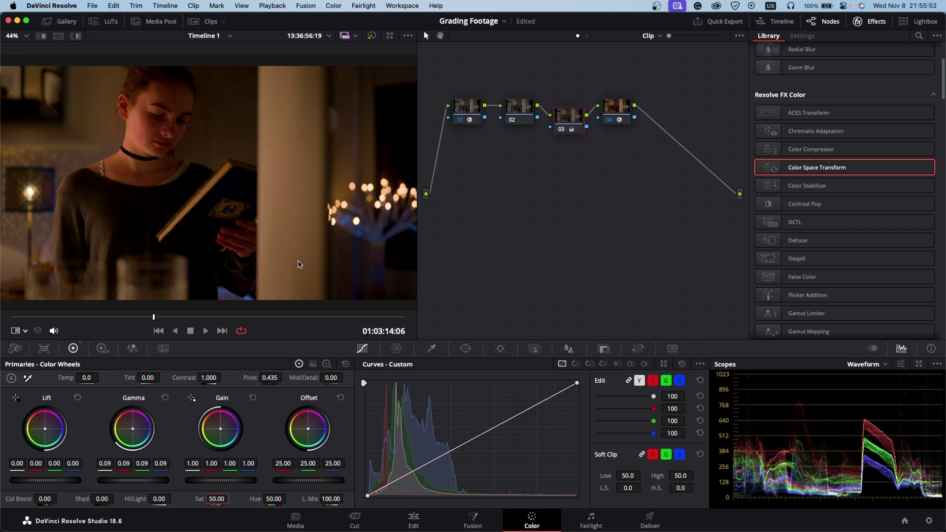
pyautogui.moveTo(565, 122); pyautogui.dragTo(564, 115)
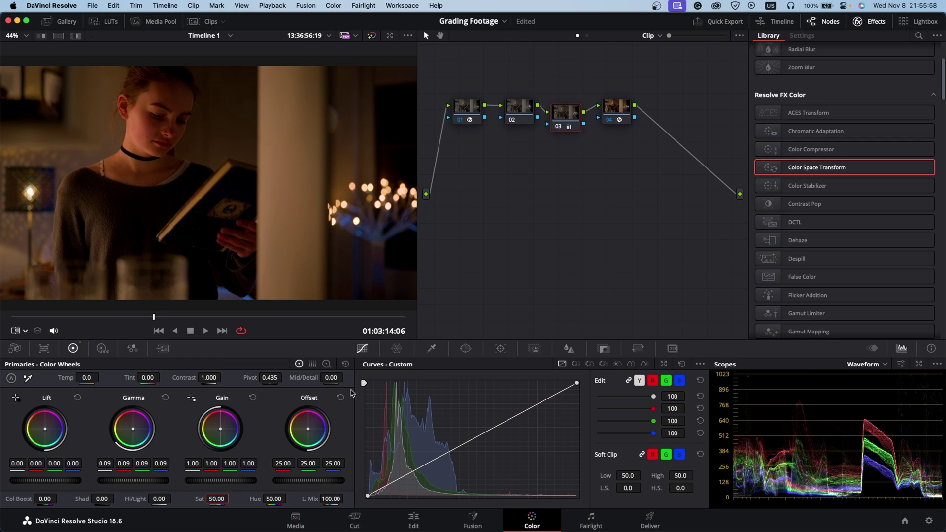
# Step: Reset gamma to 0.00 and add two custom curve points lifting the lower midtones
pyautogui.click(345, 364)
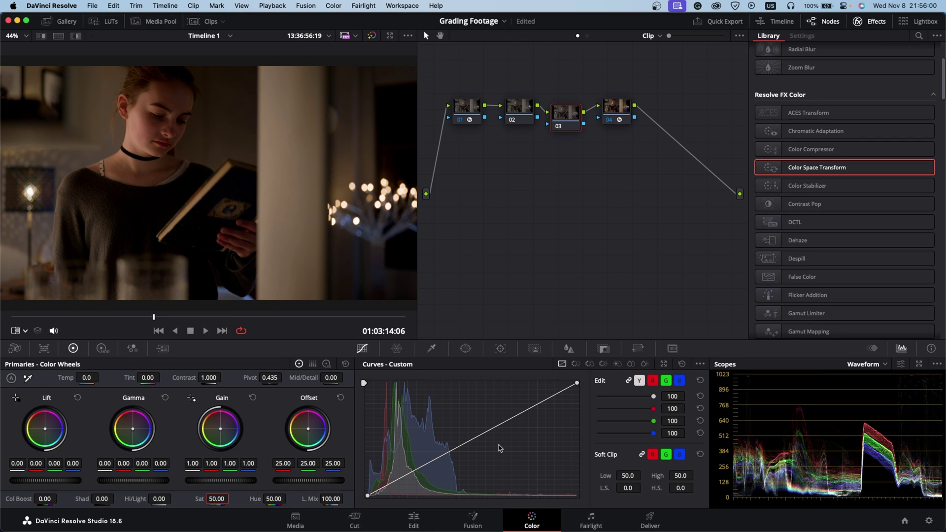
pyautogui.moveTo(448, 454); pyautogui.dragTo(465, 438)
pyautogui.moveTo(394, 477); pyautogui.dragTo(395, 484)
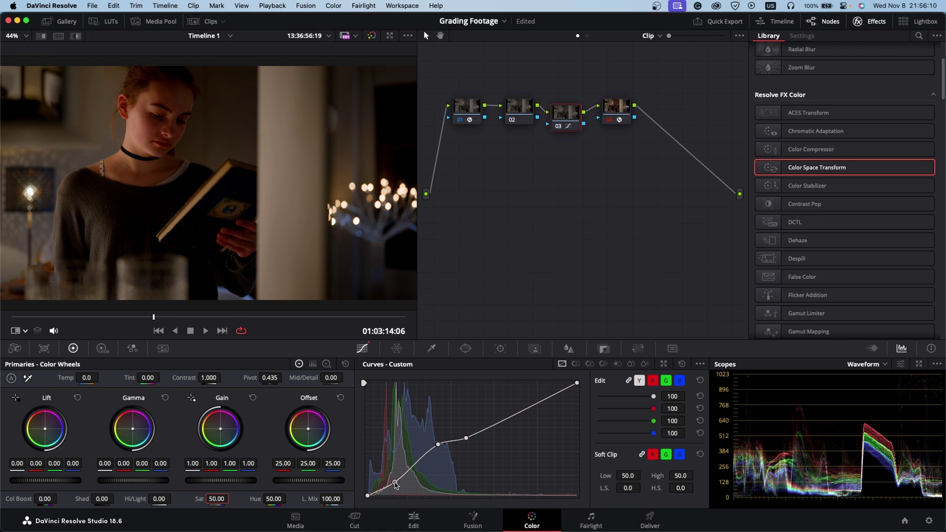